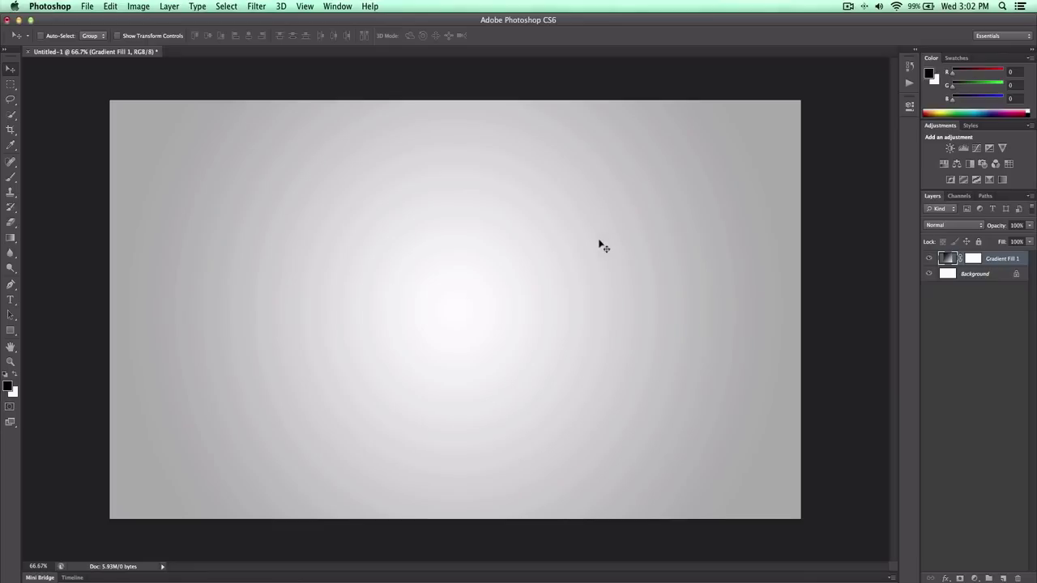
Examine the banding in the radial gradient at several zoom levels between 66.67% and 400%
key("super+equal")
key("super+equal")
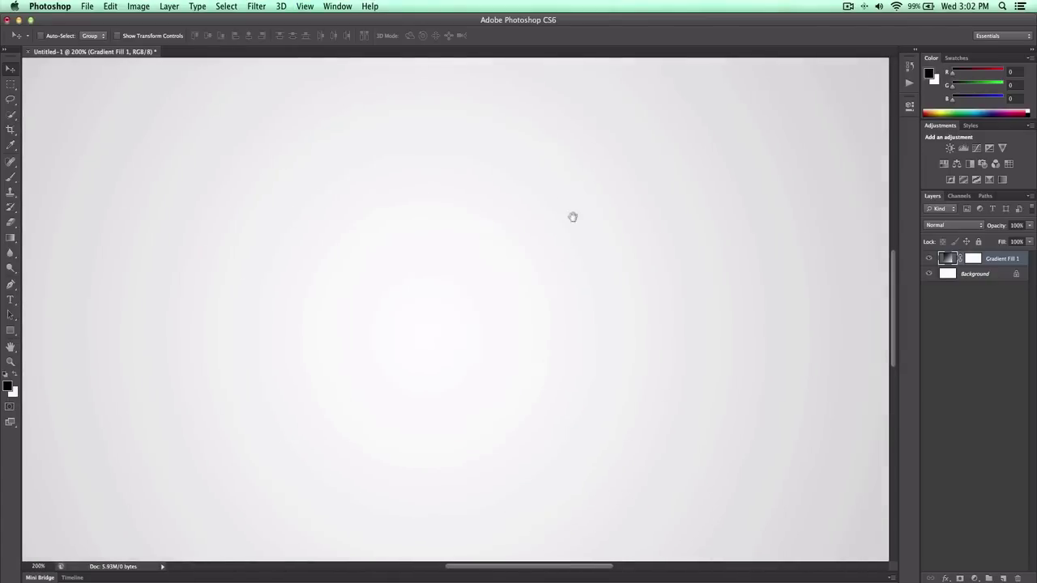
scroll(572, 215, "right", 5)
scroll(572, 215, "up", 5)
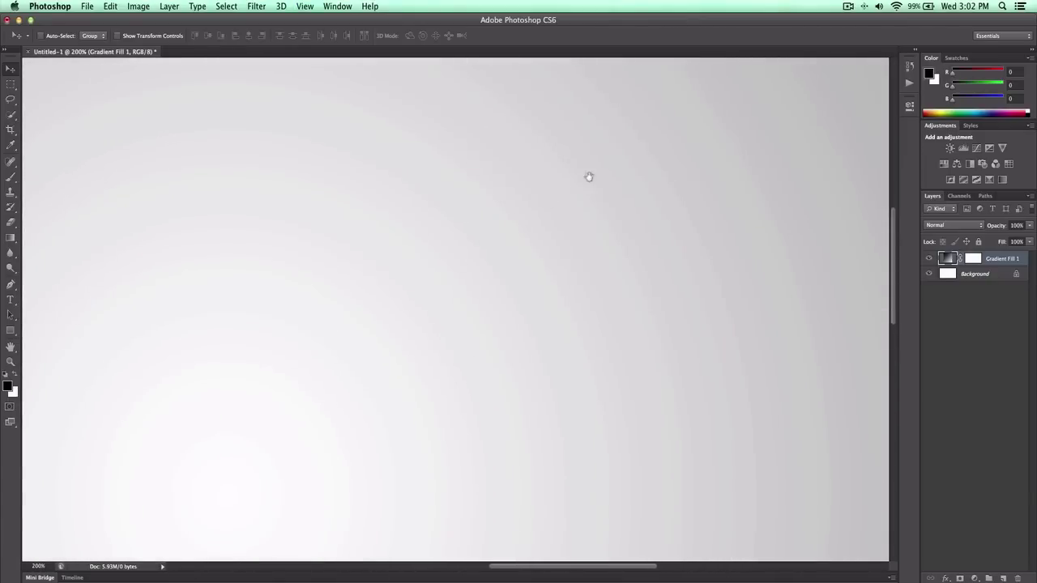
scroll(575, 213, "right", 1)
scroll(575, 212, "up", 2)
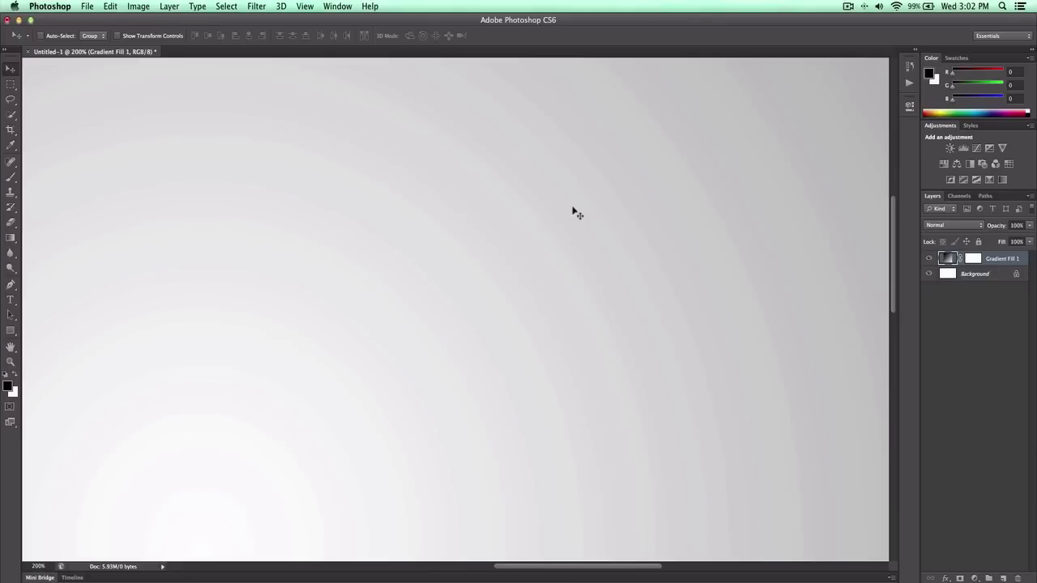
key("super+y")
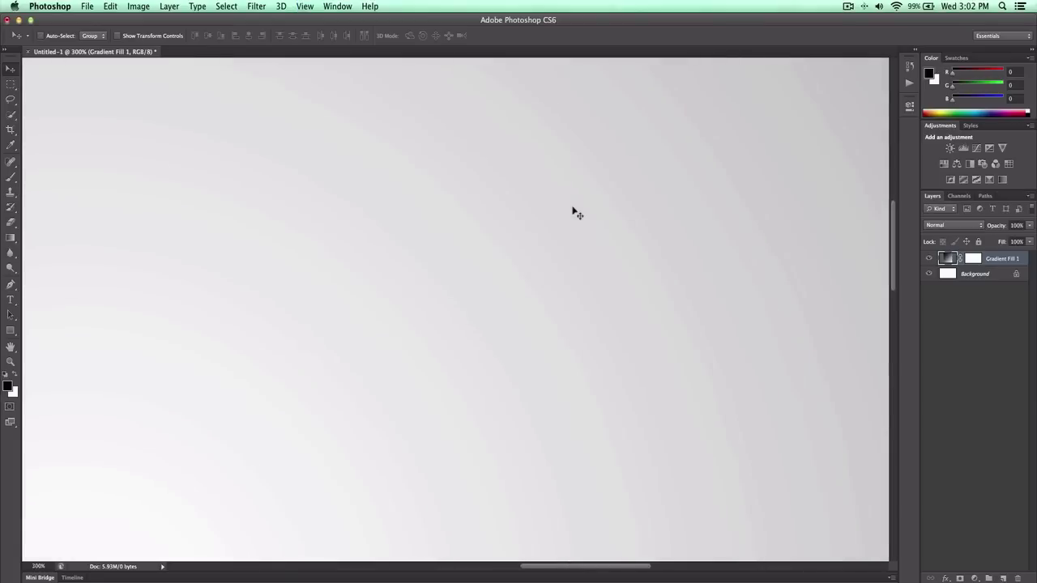
key("super+y")
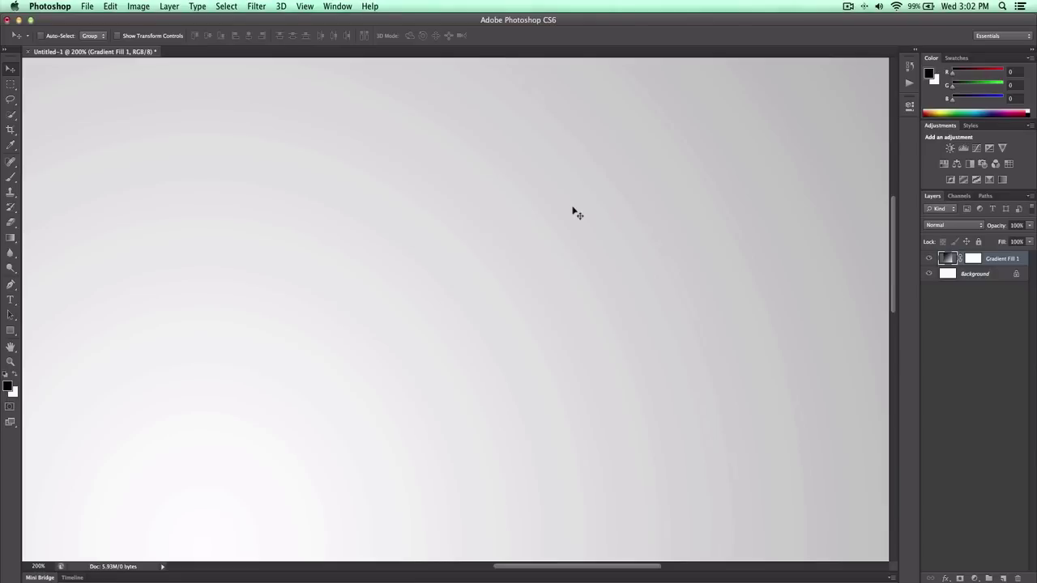
key("super+equal")
key("super+equal")
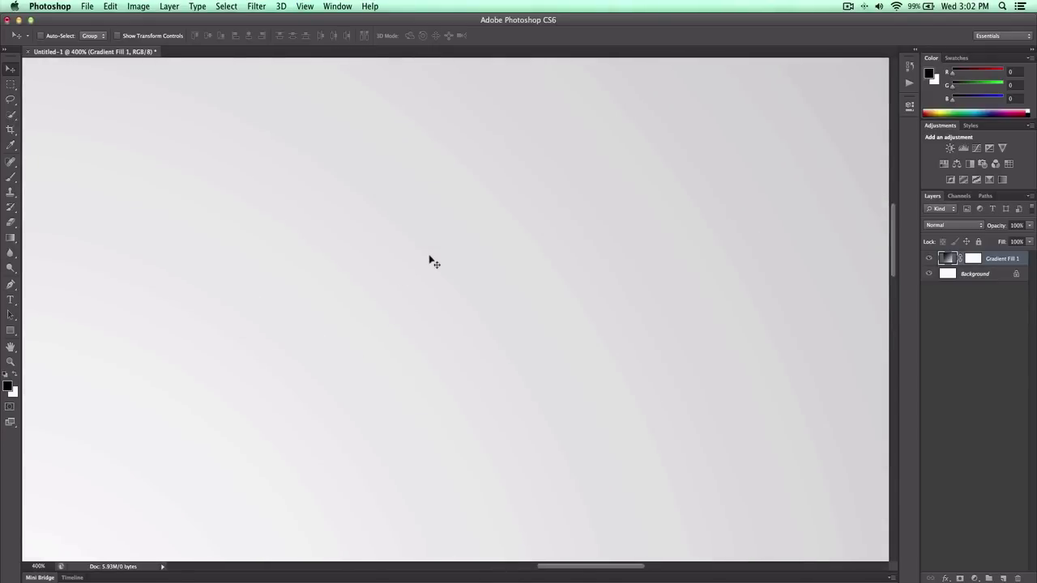
key("super+minus")
key("super+minus")
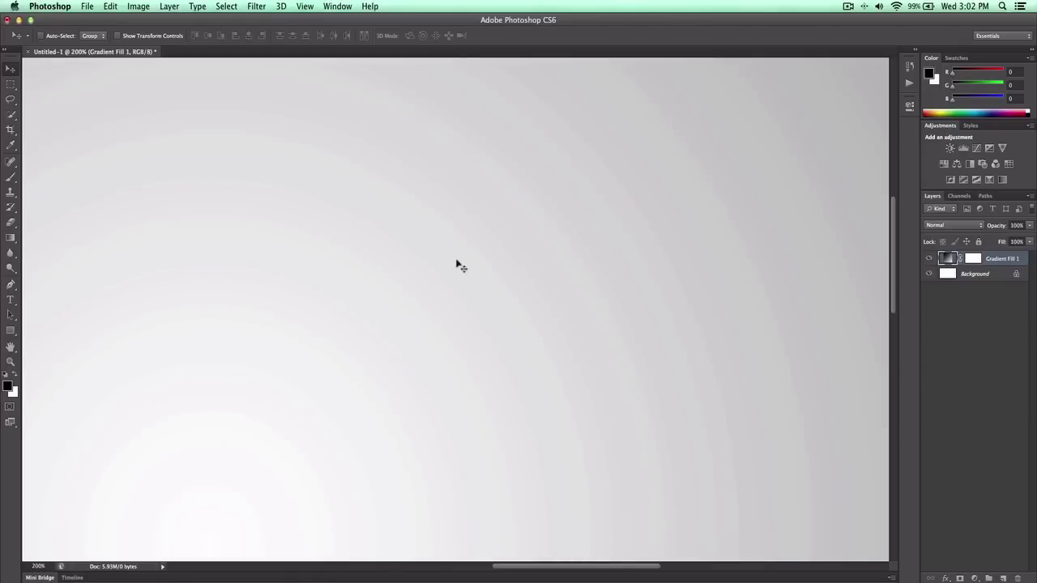
key("super+minus")
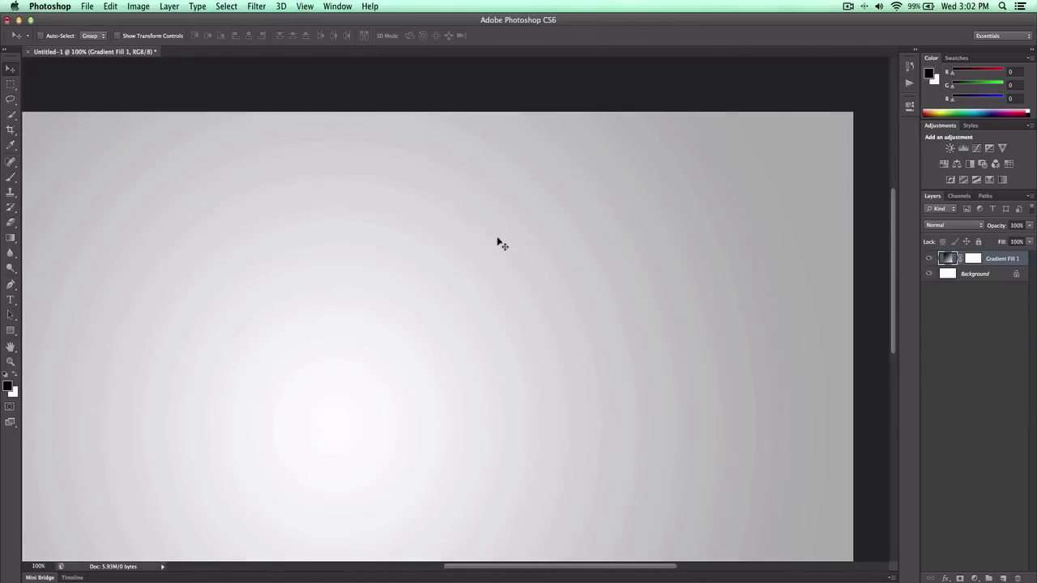
key("super+minus")
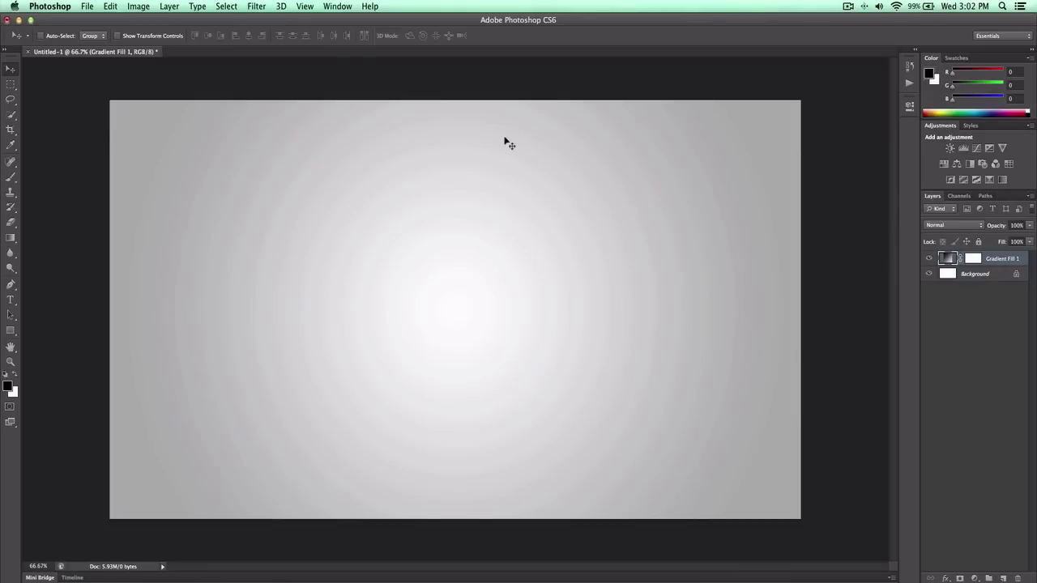
key("super+1")
key("super+equal")
key("super+equal")
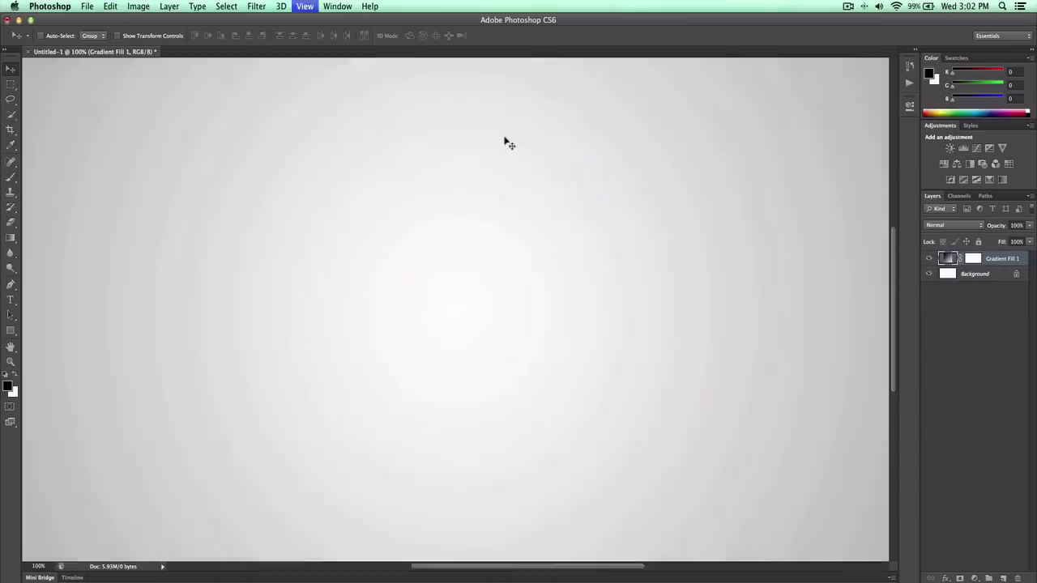
key("super+minus")
key("super+minus")
key("super+minus")
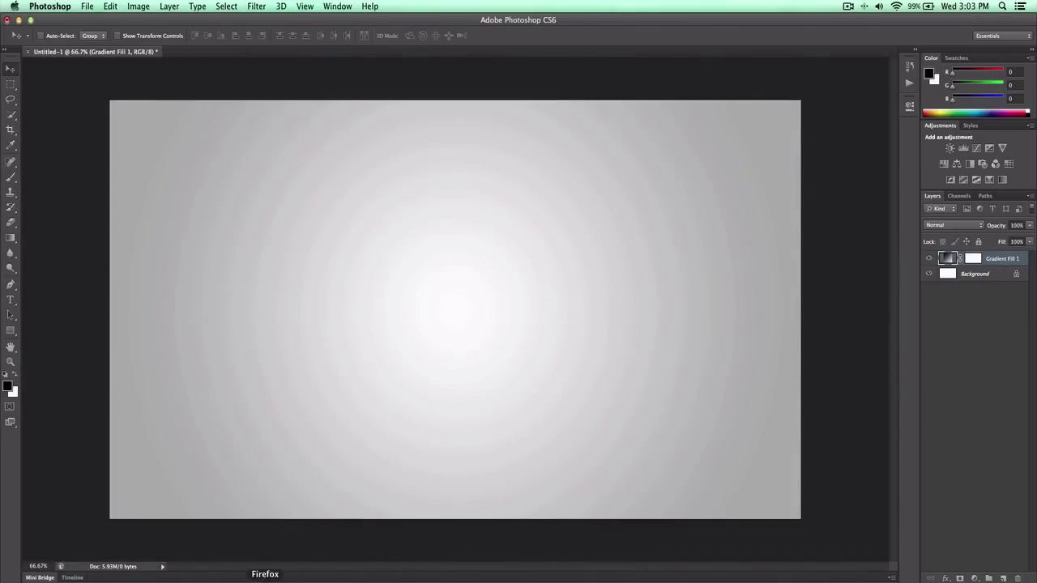
Switch to Chrome and follow the "Go get it and let me know what you think!" link on the Dribbble gradient banding post
left_click(276, 579)
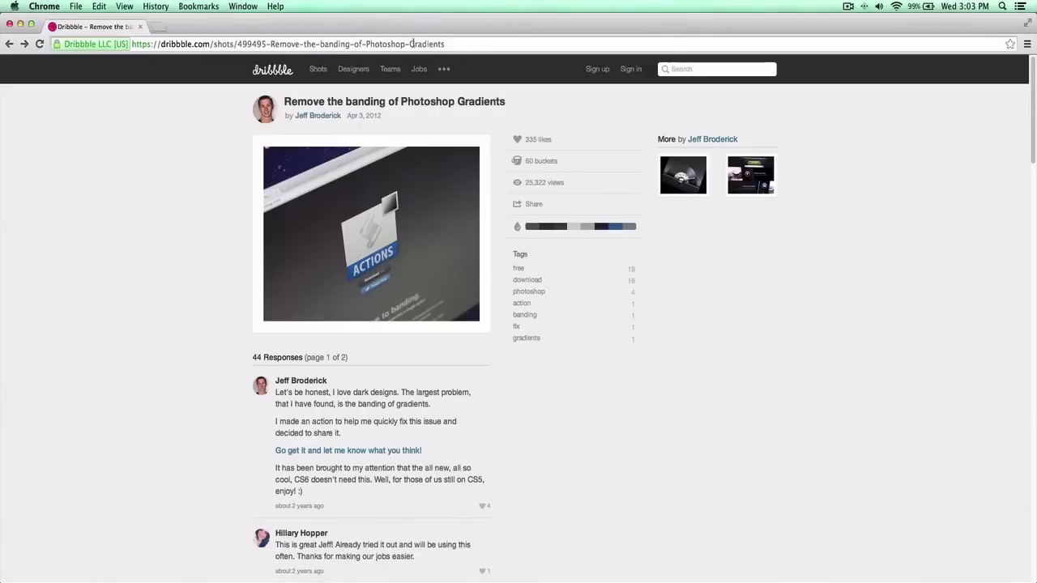
mouse_move(318, 70)
scroll(233, 412, "down", 1)
scroll(256, 369, "down", 1)
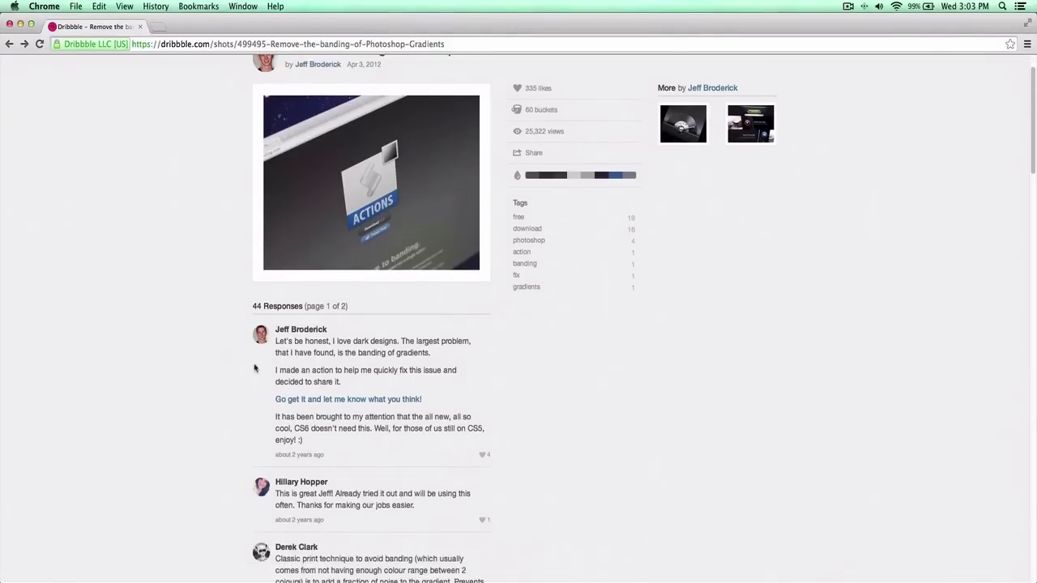
left_click(310, 400)
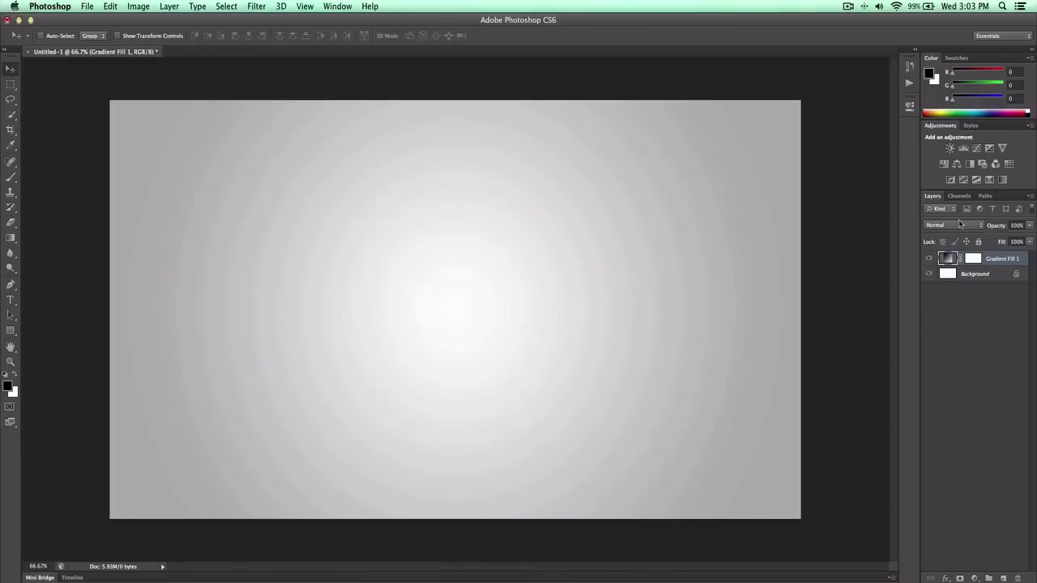
Show the Actions panel with the Default Actions and No More Banding 0.5 sets
left_click(912, 50)
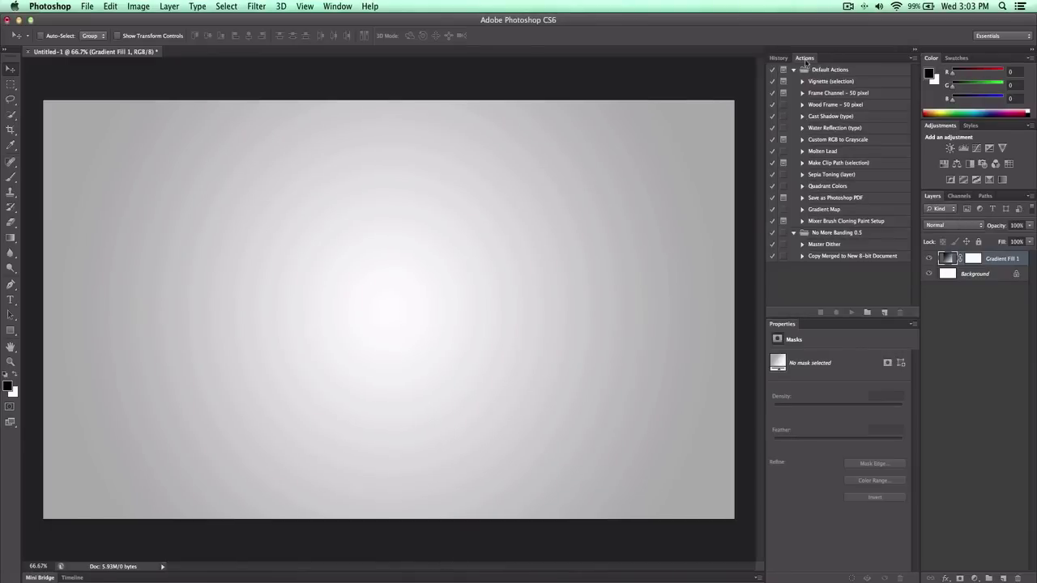
left_click(914, 50)
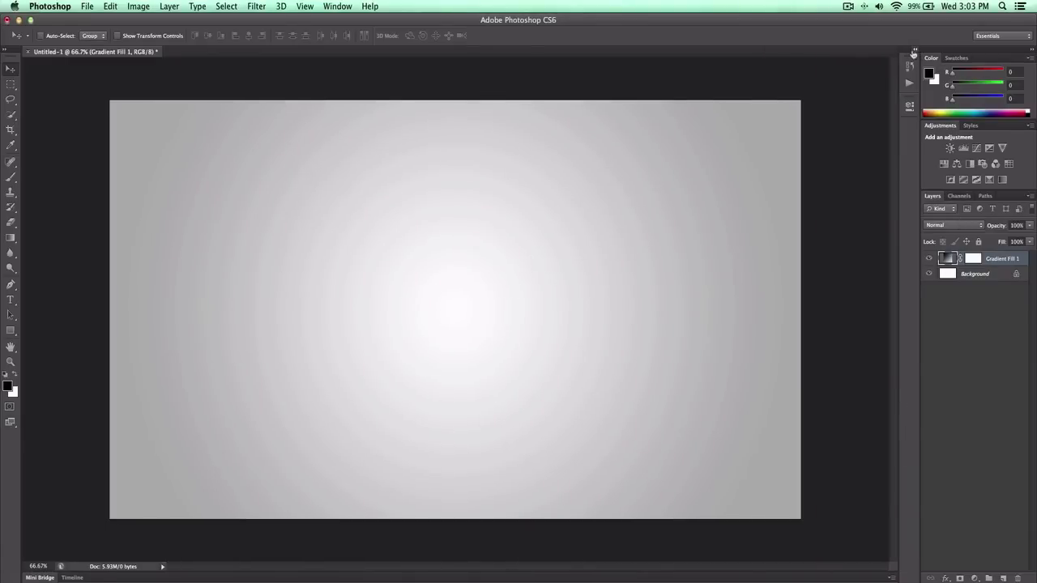
left_click(914, 51)
left_click(910, 50)
left_click(337, 7)
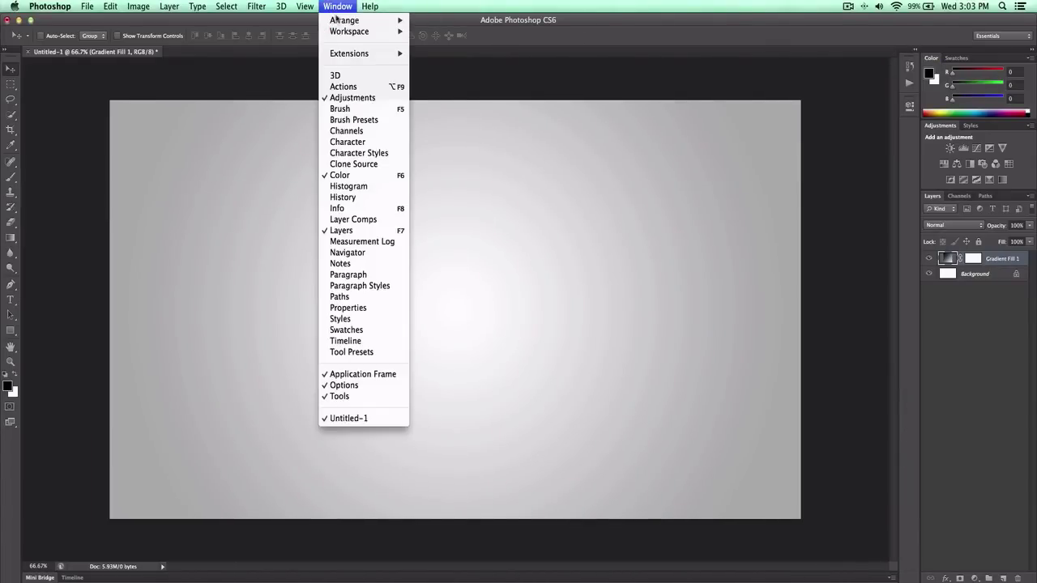
left_click(344, 87)
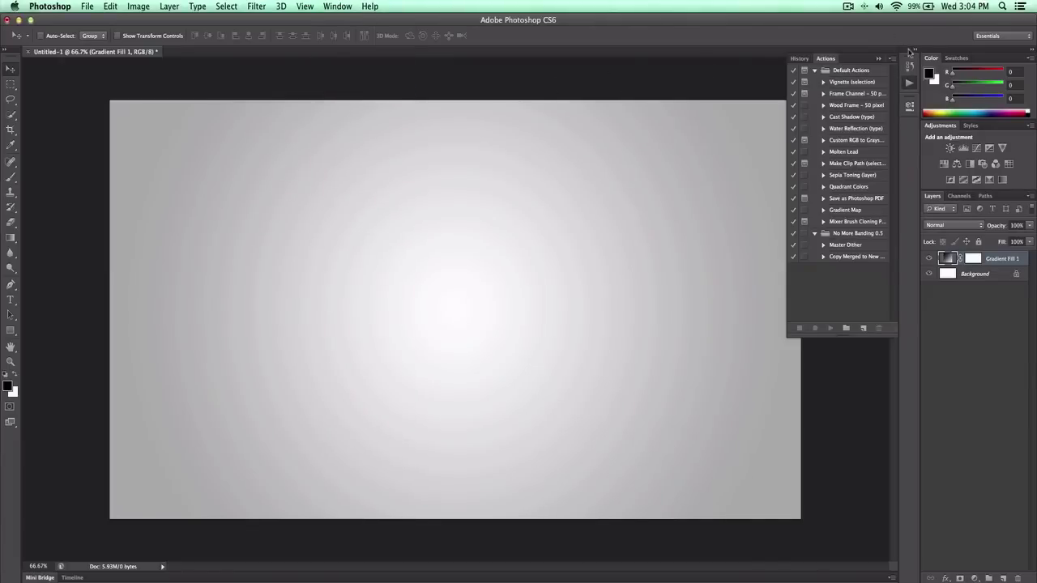
left_click(909, 51)
left_click(911, 51)
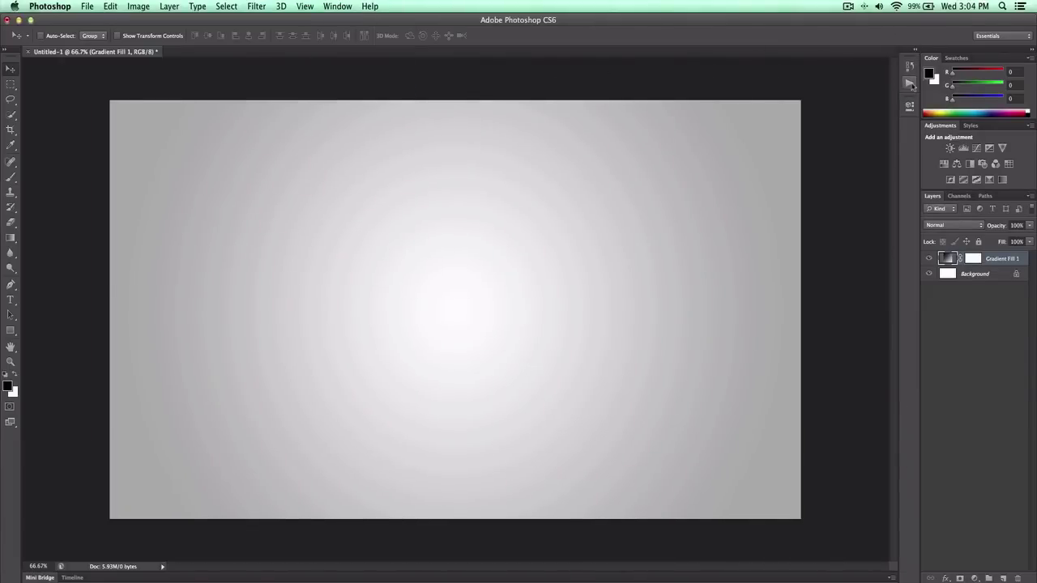
left_click(909, 82)
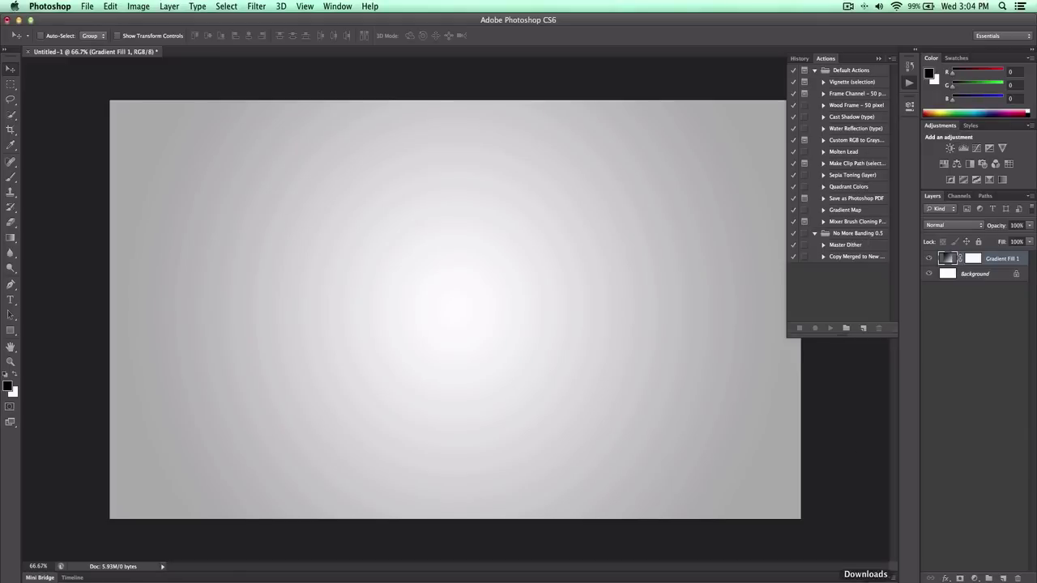
View the No More Banding 0.5 files in the Downloads stack, and collapse the Actions panel
left_click(865, 579)
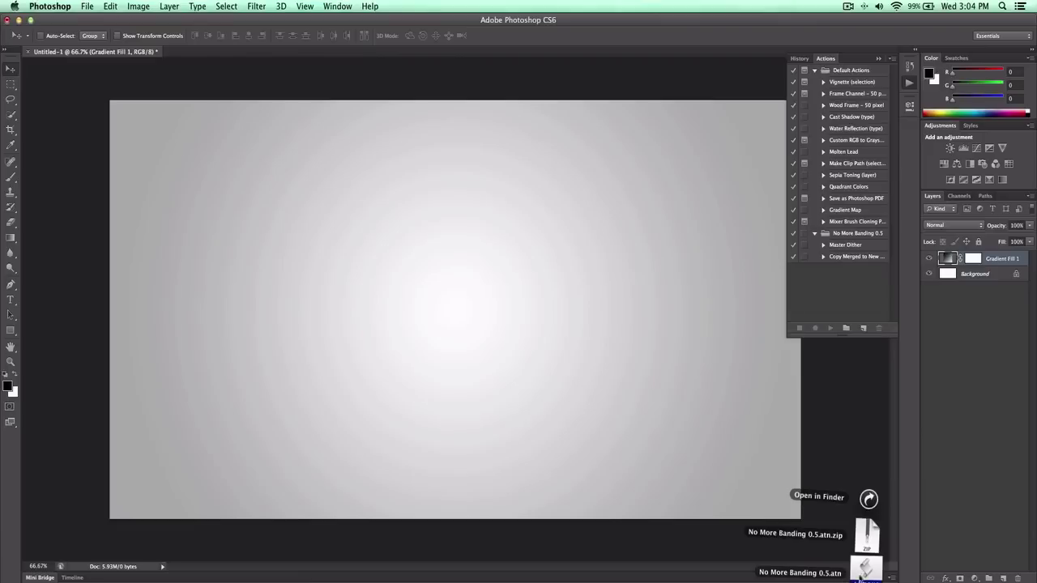
left_click(853, 292)
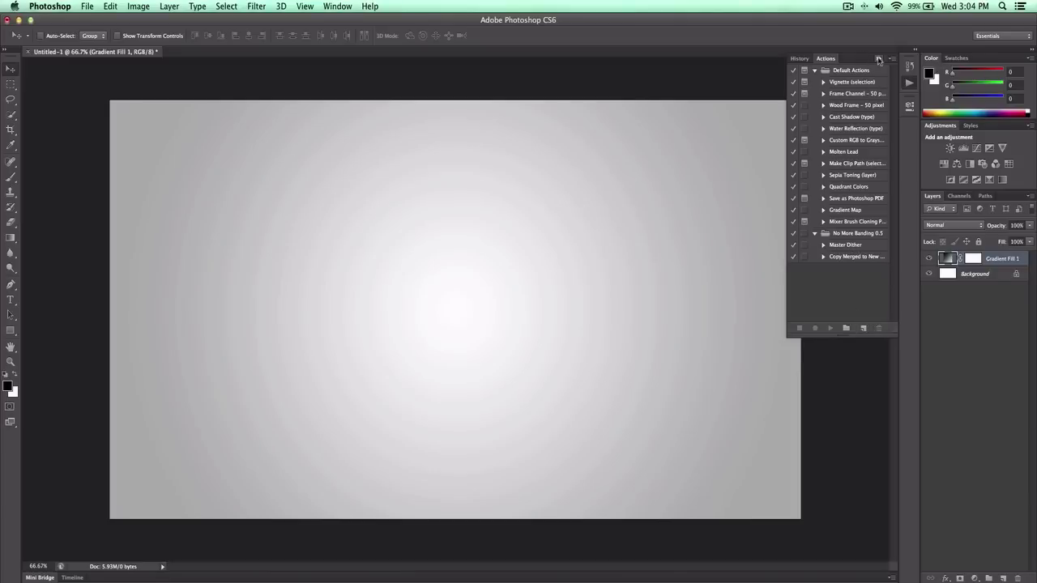
left_click(879, 60)
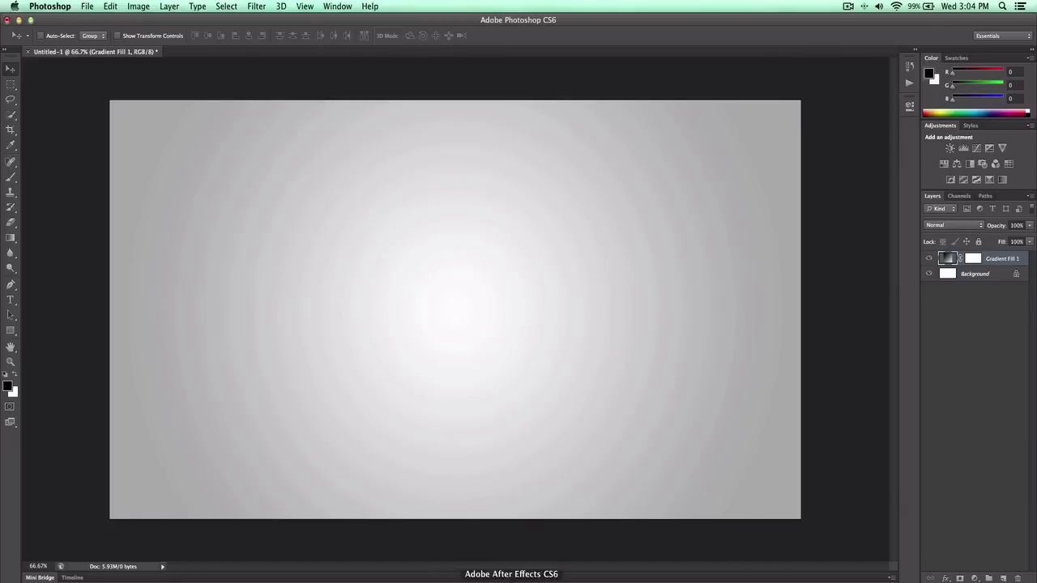
Switch to Chrome, download No More Banding v0.5 from nomorebanding.com and unpack the zip file
left_click(270, 580)
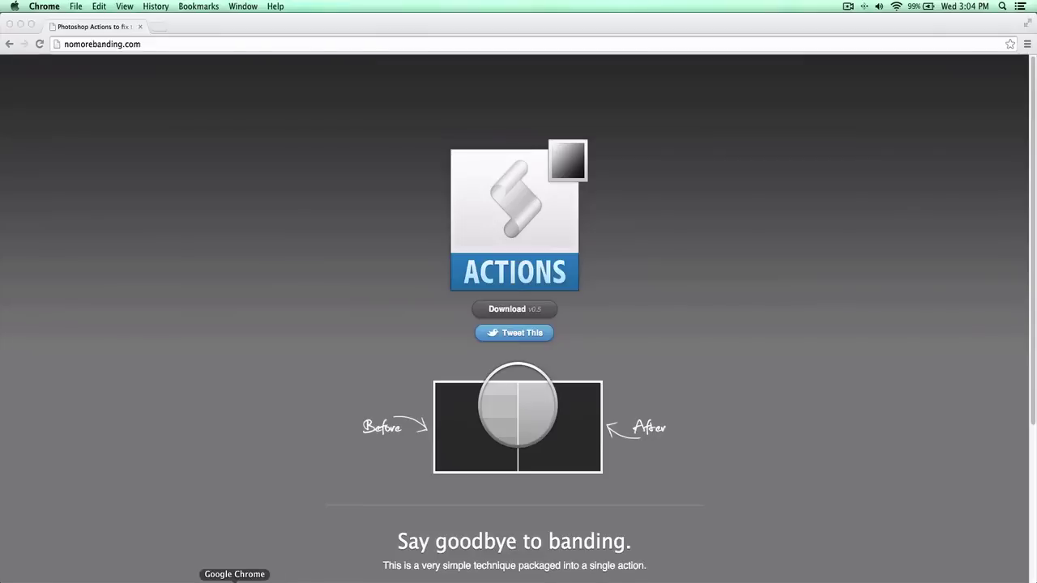
left_click(510, 315)
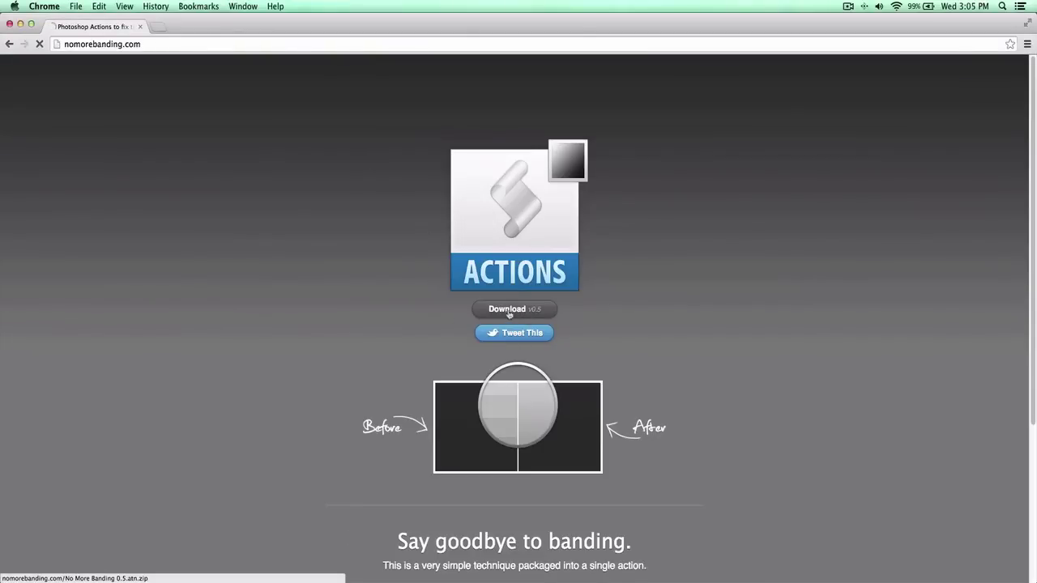
left_click(52, 571)
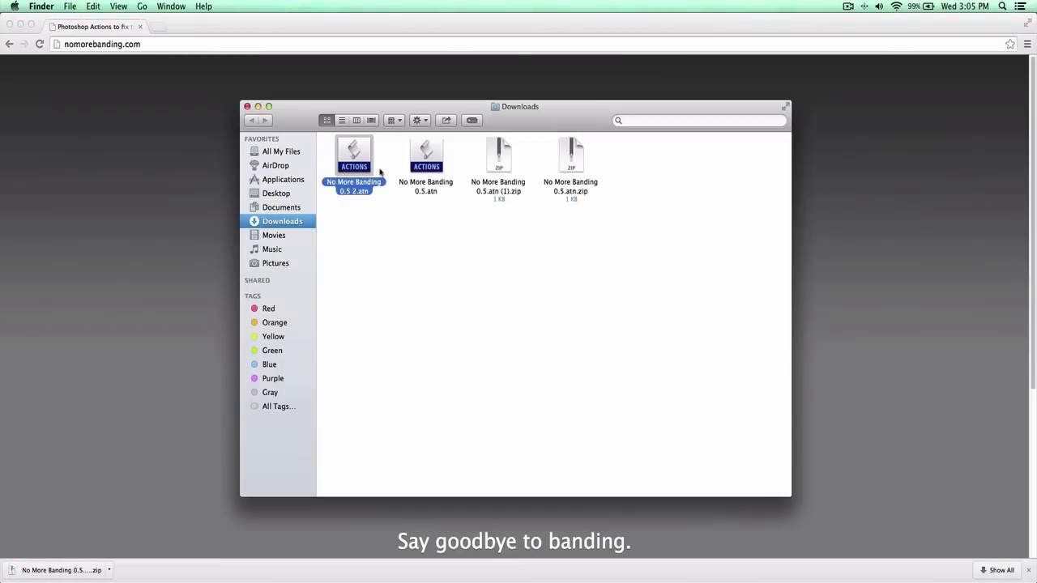
Look over the extracted action files in the Downloads folder and close its Finder window
mouse_move(522, 108)
left_mouse_down()
mouse_move(525, 117)
mouse_move(529, 105)
left_mouse_up()
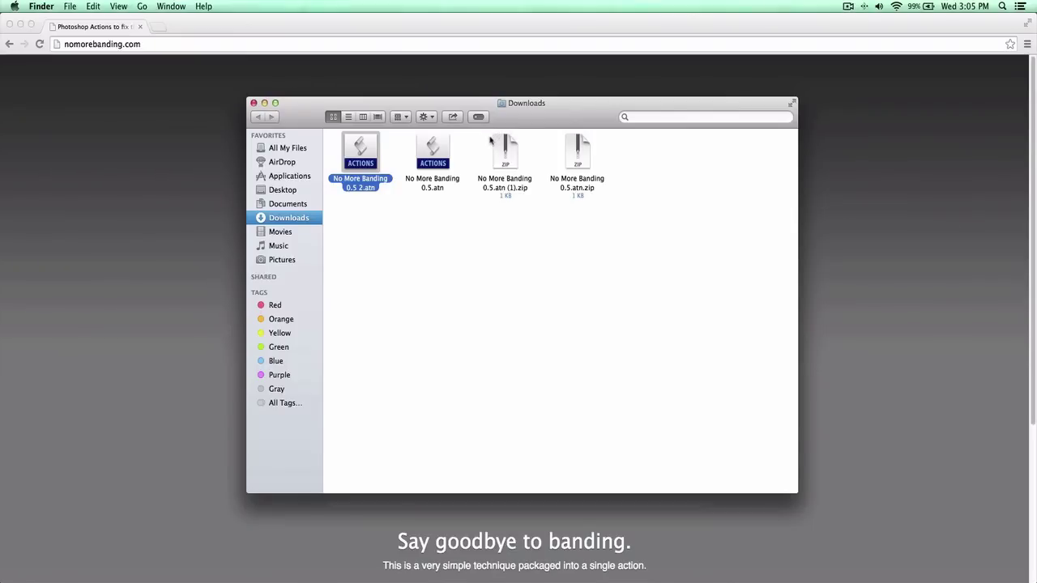
left_click_drag(517, 111, 511, 94)
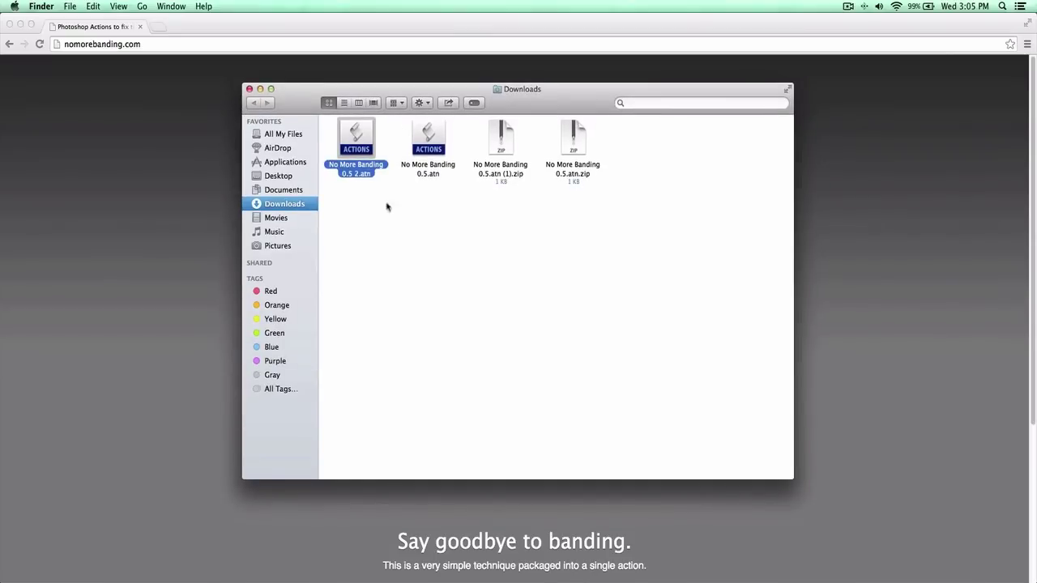
left_click(379, 199)
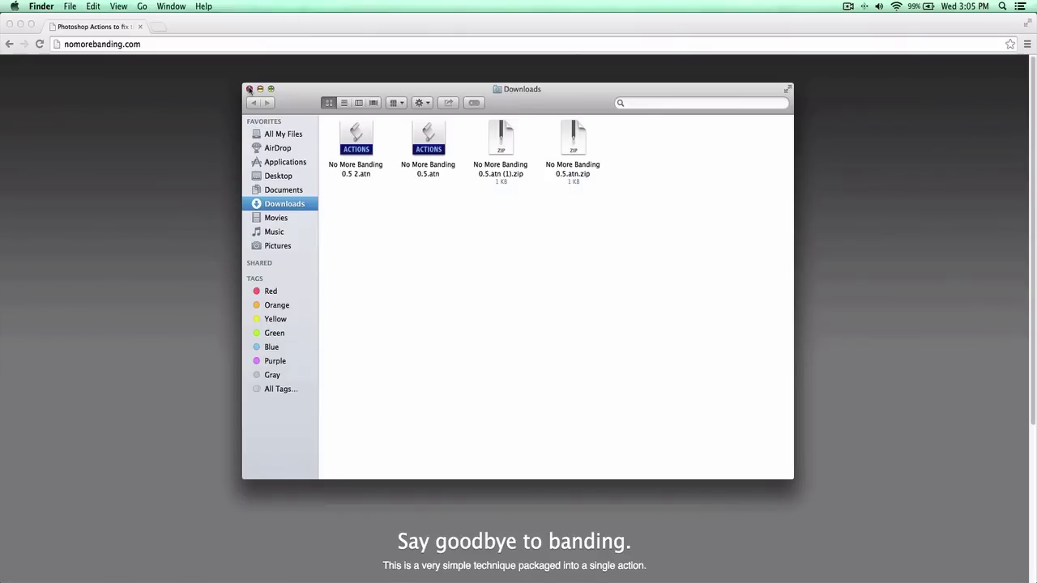
left_click(250, 89)
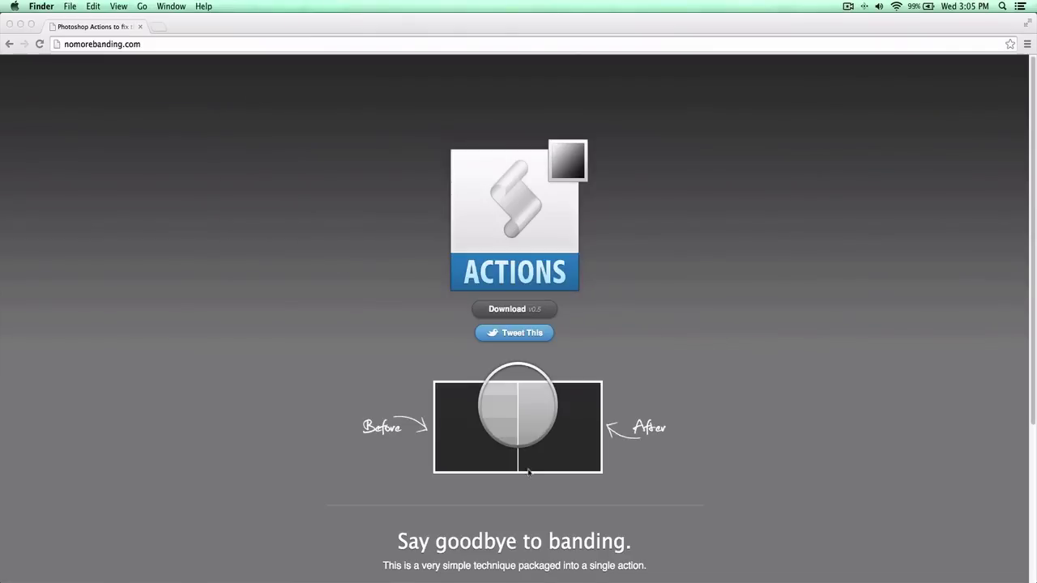
Switch back to Photoshop and run the Master Dither action from the No More Banding 0.5 set on the gradient document
left_click(489, 577)
left_click(909, 83)
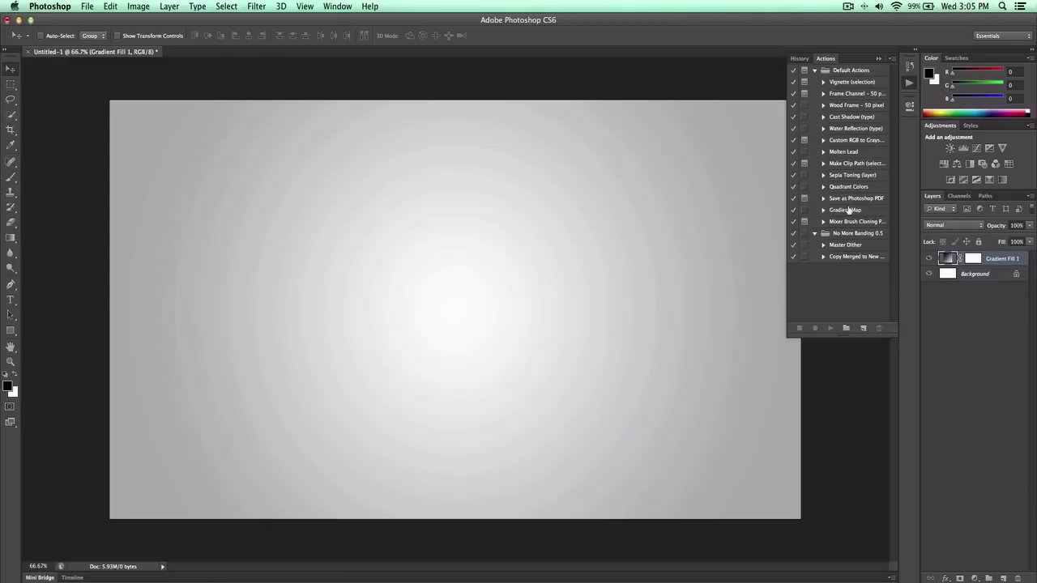
left_click(814, 234)
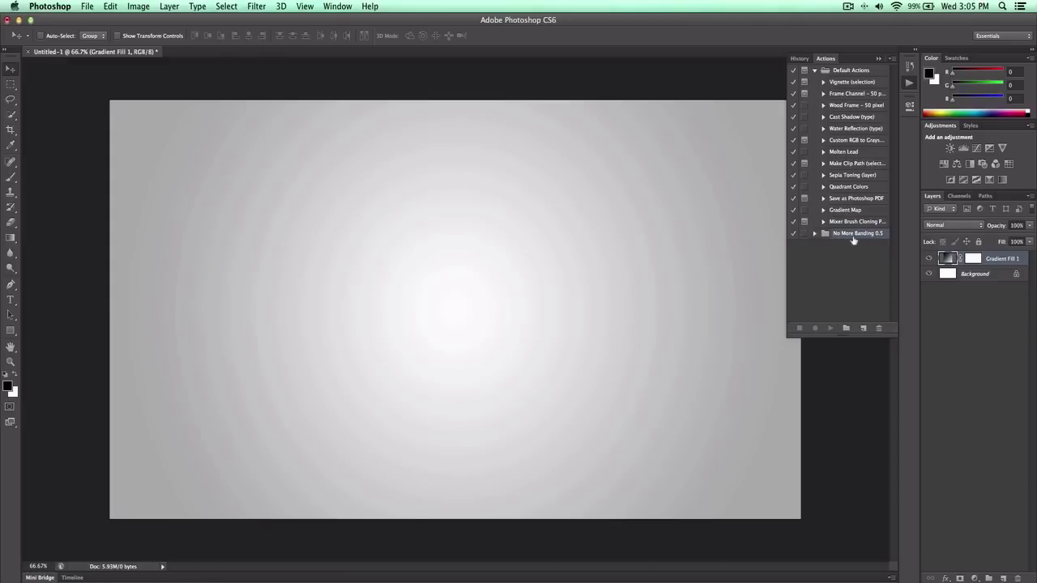
left_click(813, 234)
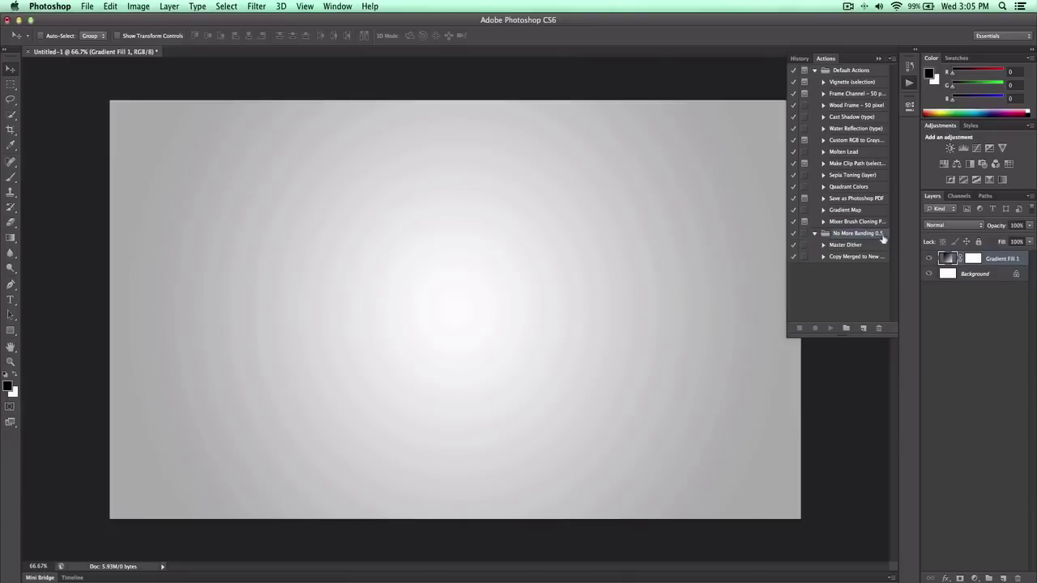
left_click(831, 246)
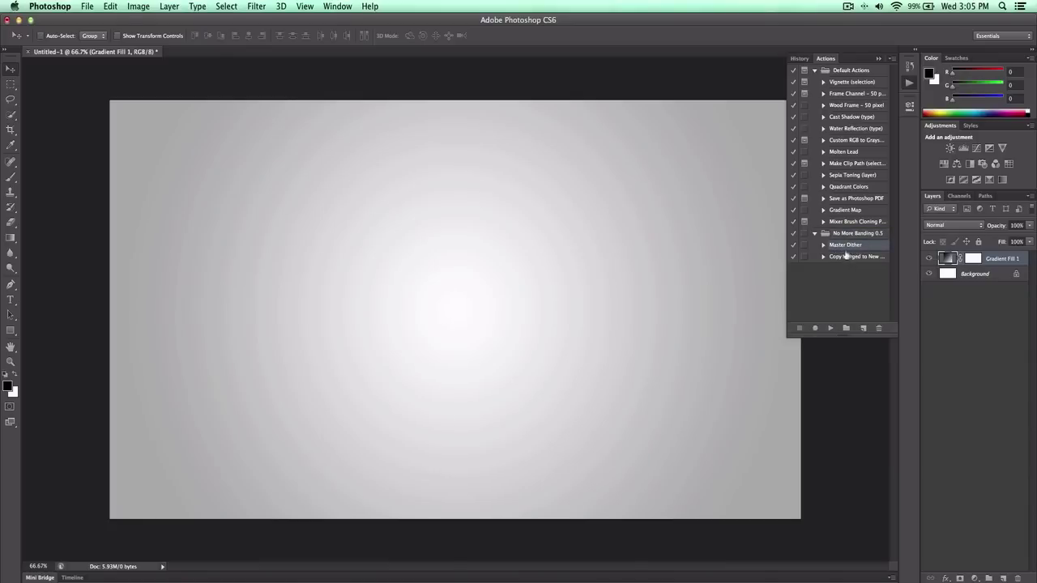
left_click(829, 328)
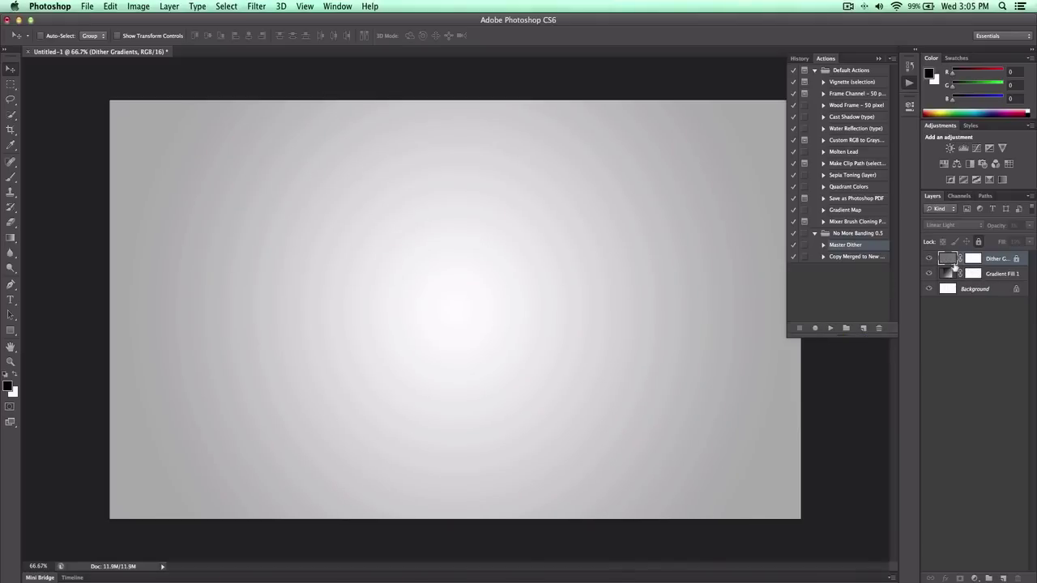
Inspect the dithered gradient close up for remaining banding at 300% and 200%, and return to the full-canvas view
key("super+equal")
key("super+equal")
key("super+equal")
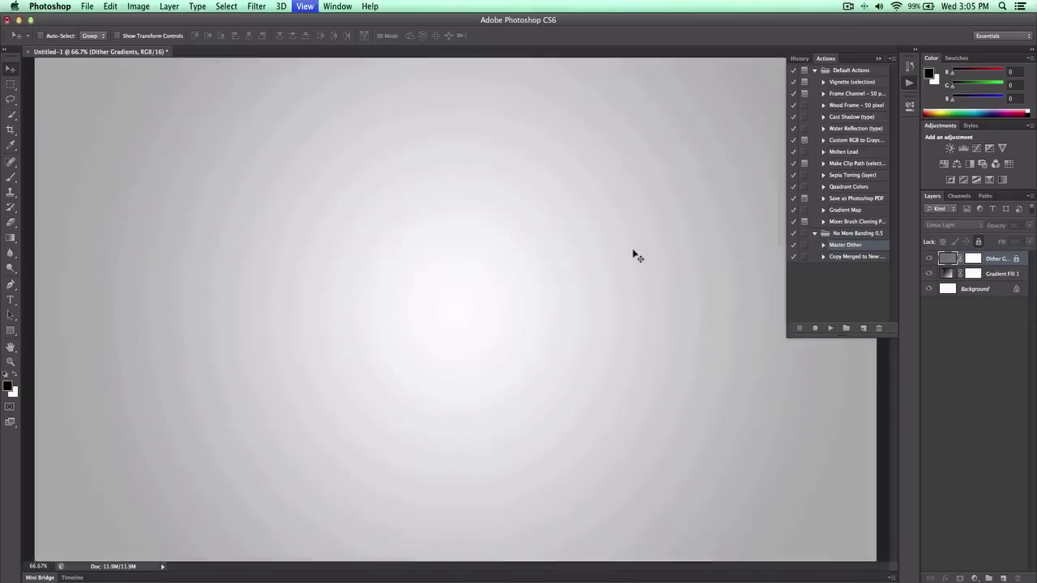
left_click_drag(608, 187, 516, 254)
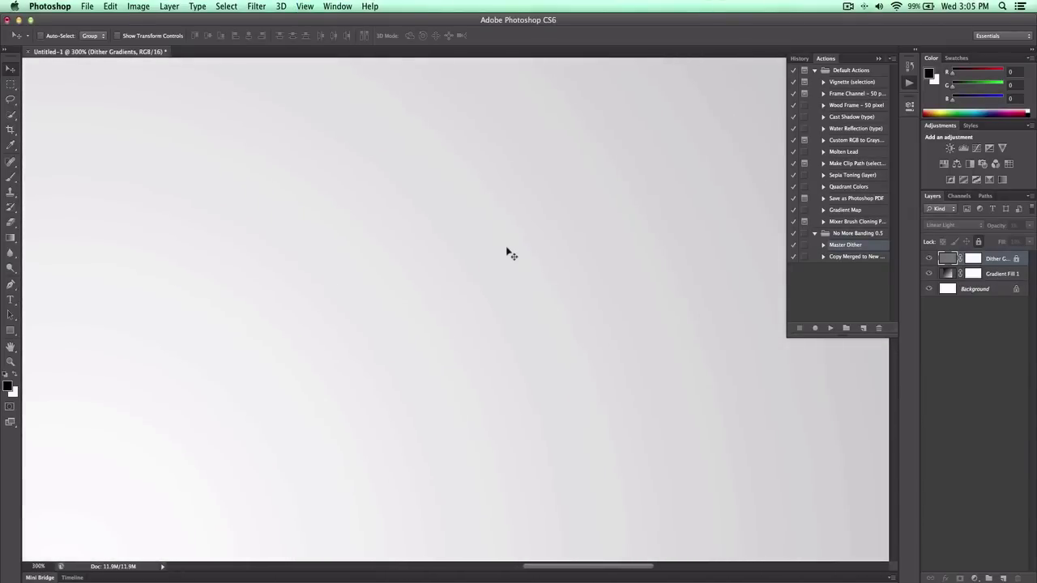
key("super+minus")
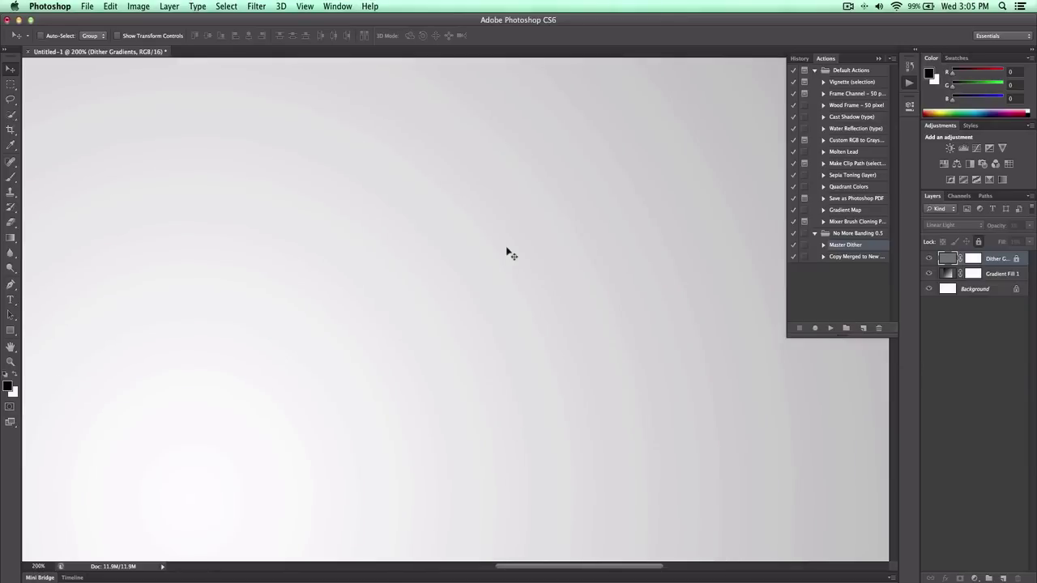
key("super+minus")
key("super+minus")
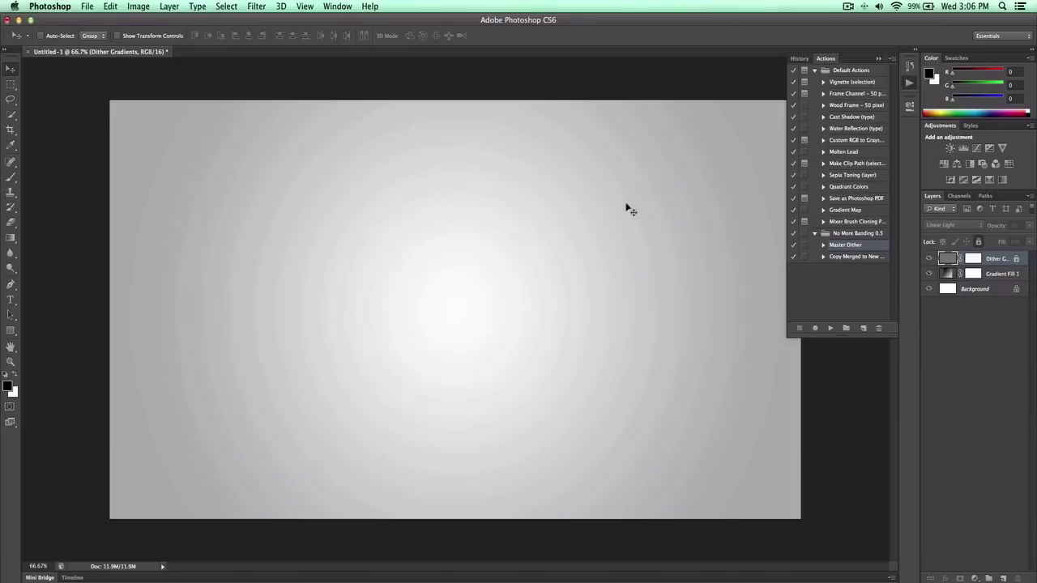
Try to run the Copy Merged to New action from the No More Banding 0.5 set, stop it and collapse its command list
left_click(845, 258)
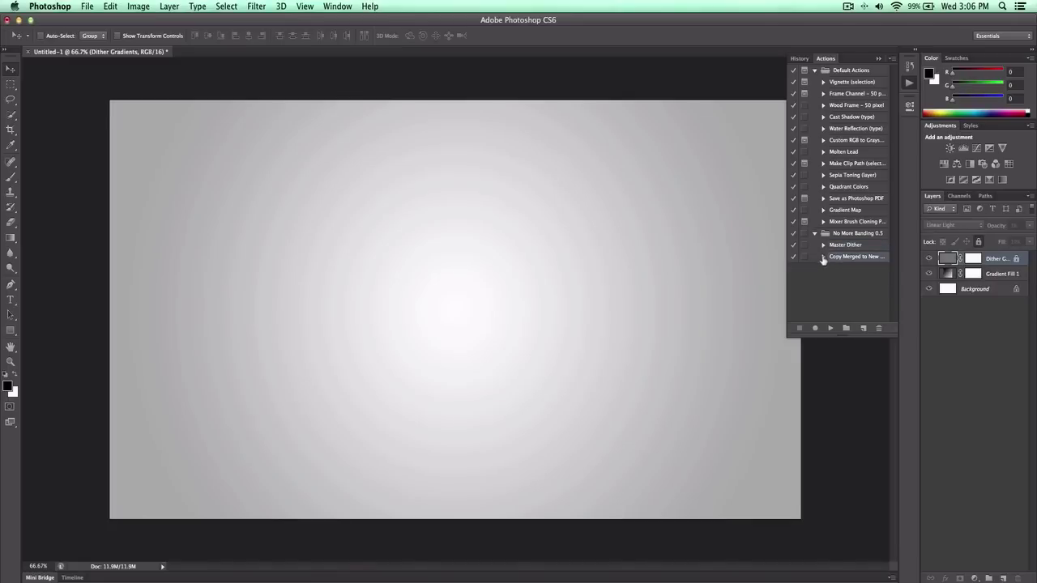
left_click(823, 257)
left_click(822, 258)
left_click(829, 328)
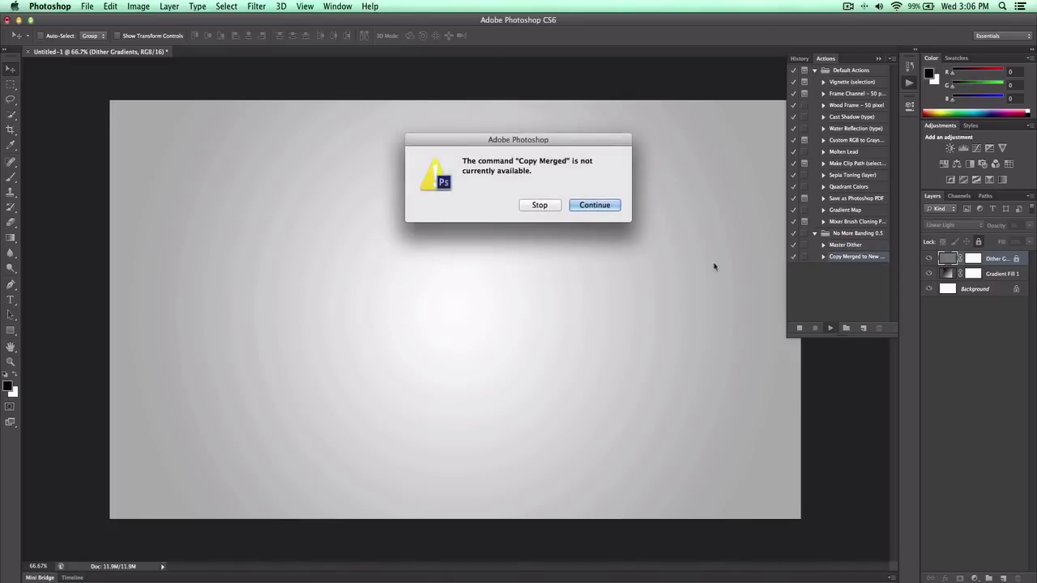
left_click(537, 205)
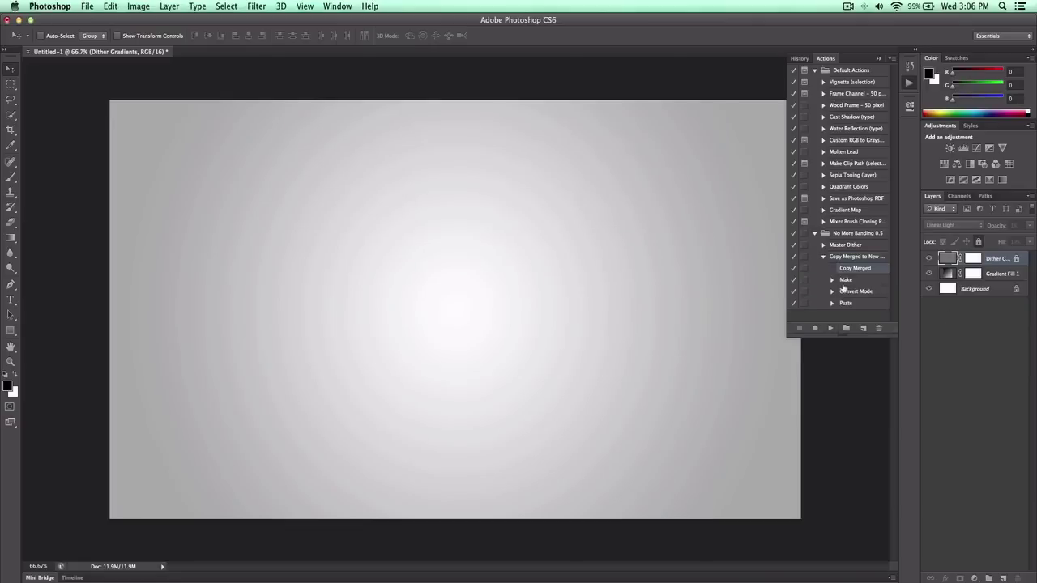
left_click(824, 258)
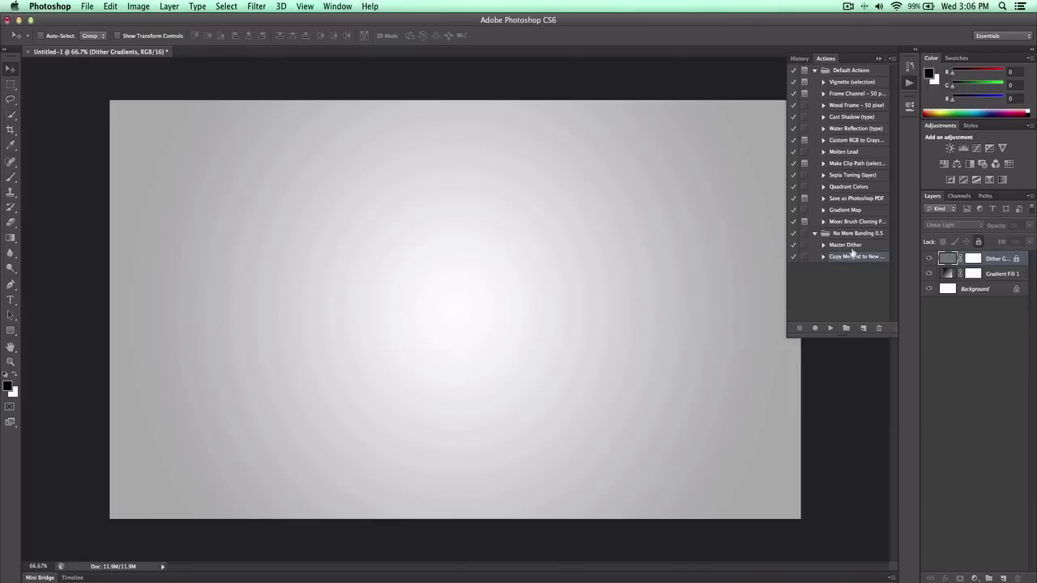
Select the Master Dither action in the No More Banding 0.5 set and collapse the Actions panel
left_click(844, 246)
left_click(878, 58)
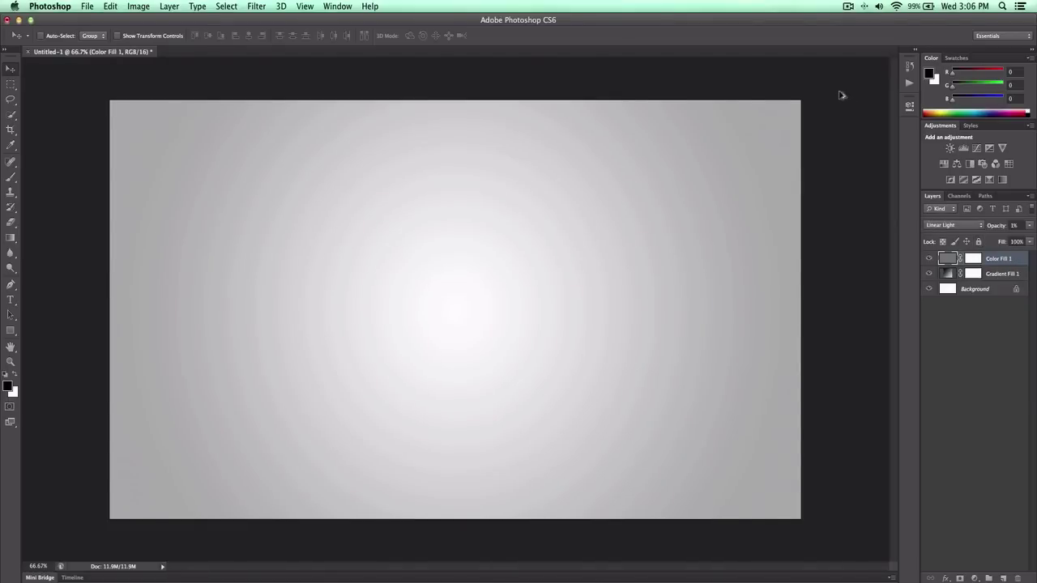
key("0")
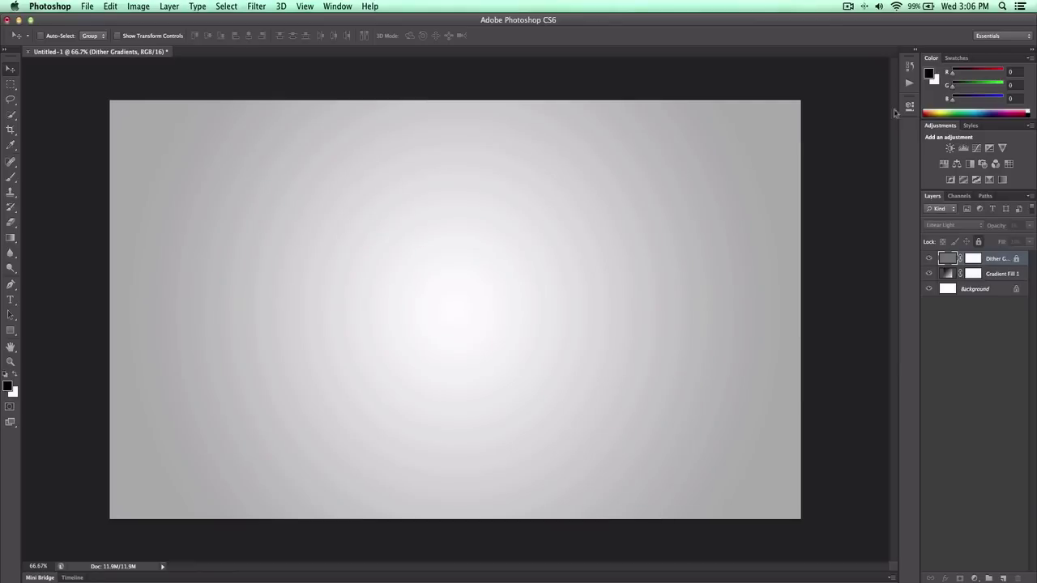